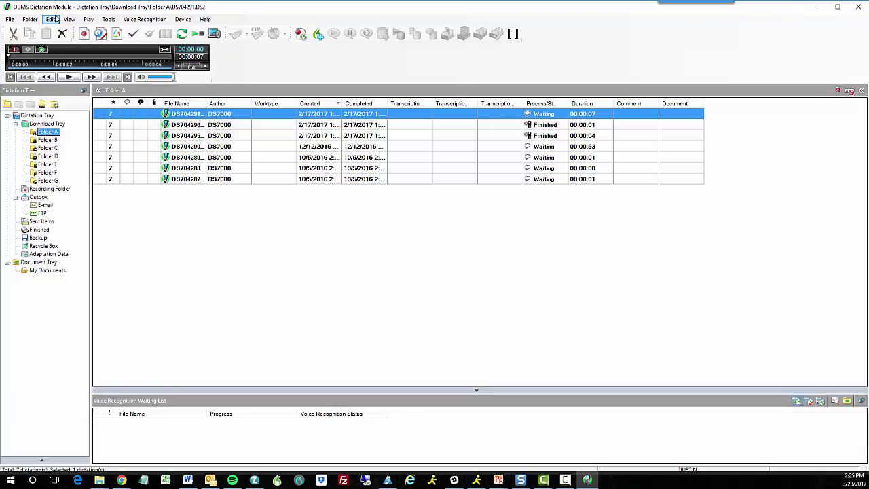
Add a Microsoft Outlook e-mail profile in the Dictation Module's E-mail/FTP options
left_click(109, 19)
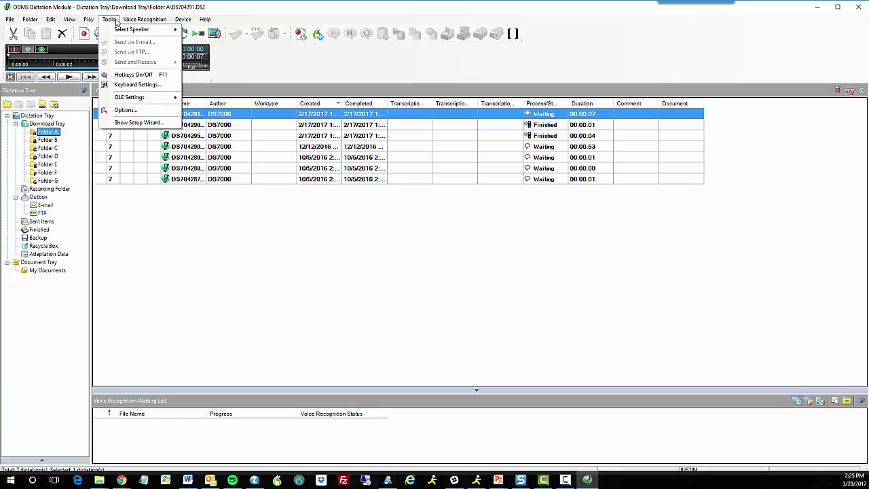
left_click(126, 110)
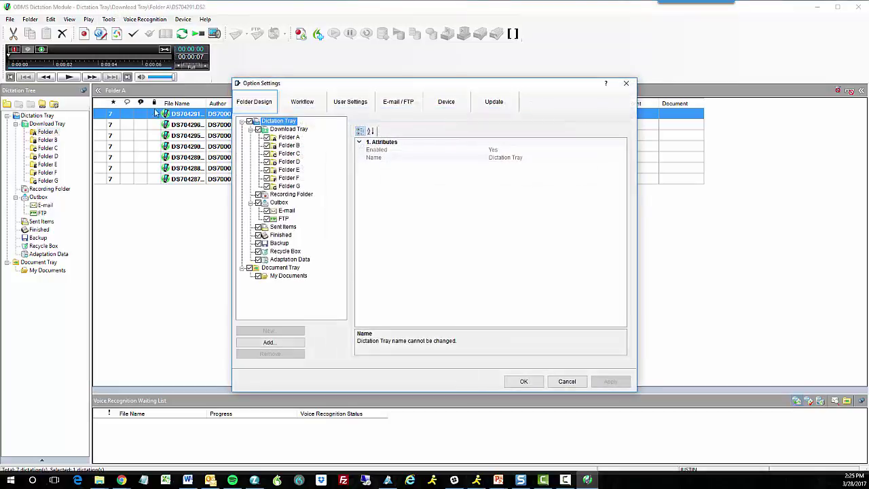
left_click(392, 110)
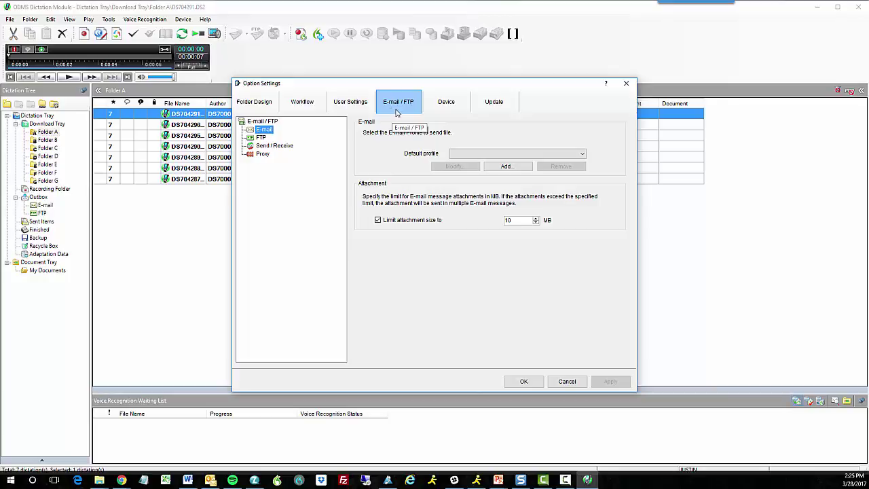
left_click(514, 167)
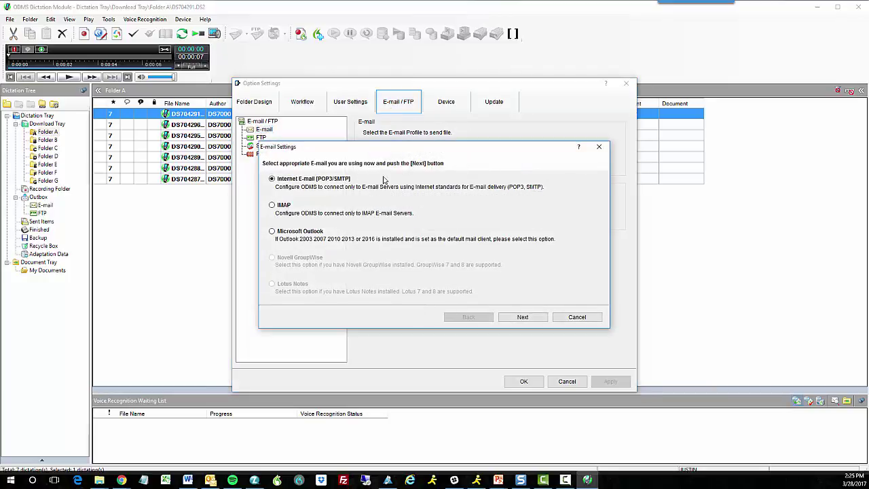
left_click(273, 231)
left_click(521, 317)
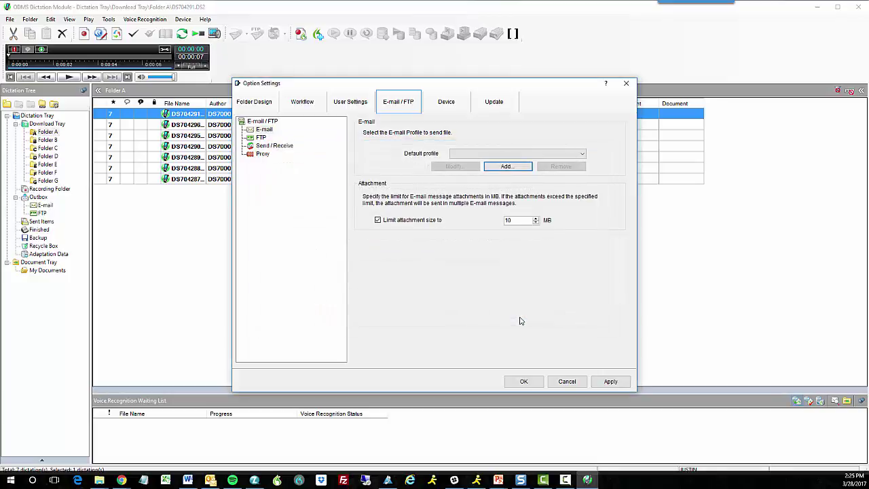
Make Outlook the default e-mail profile and turn on automatic file sending
left_click(583, 156)
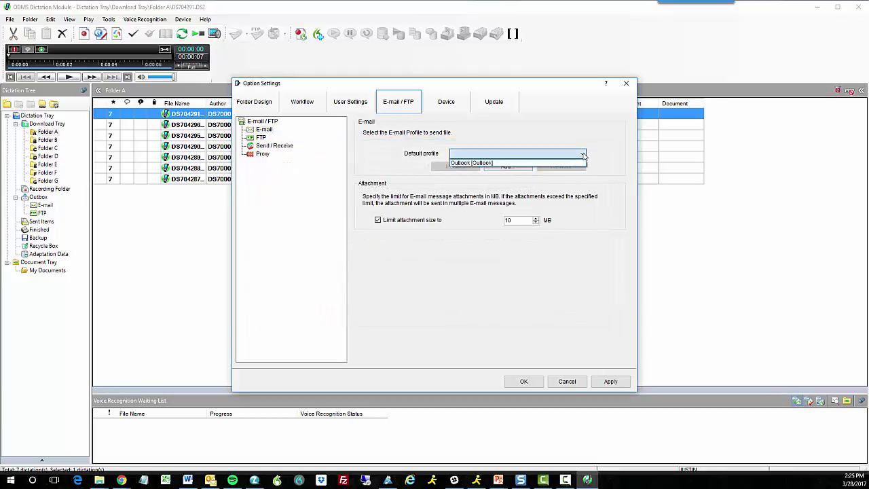
left_click(522, 164)
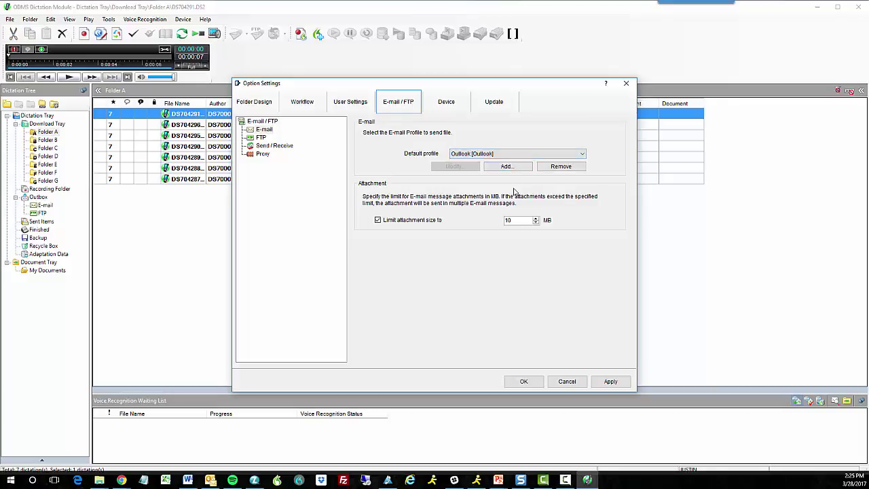
left_click(278, 147)
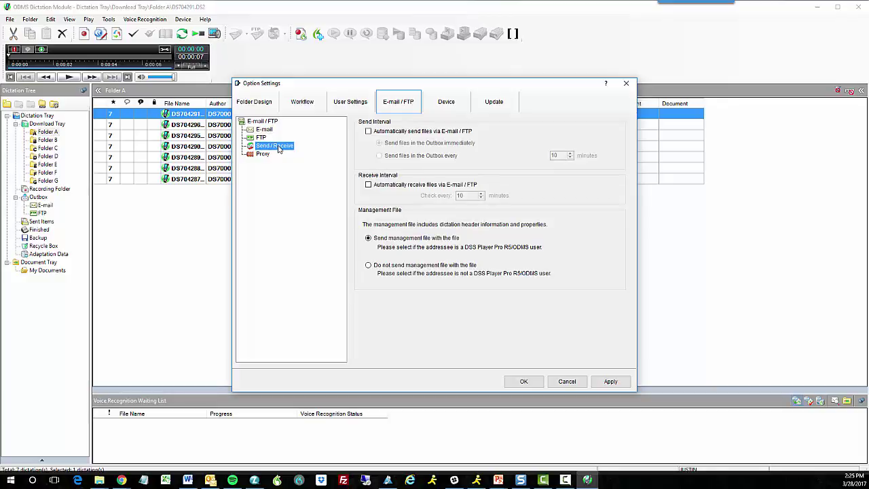
left_click(369, 132)
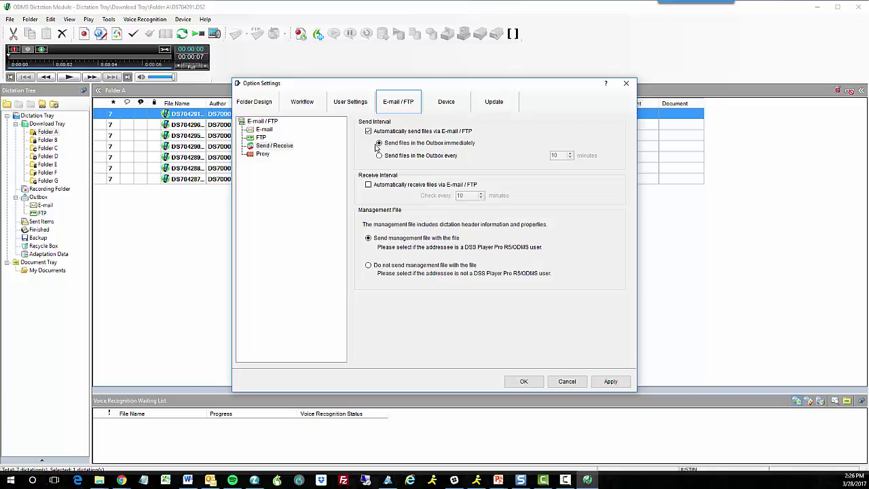
Set the Download Tray folder's action to Send via E-mail
left_click(272, 104)
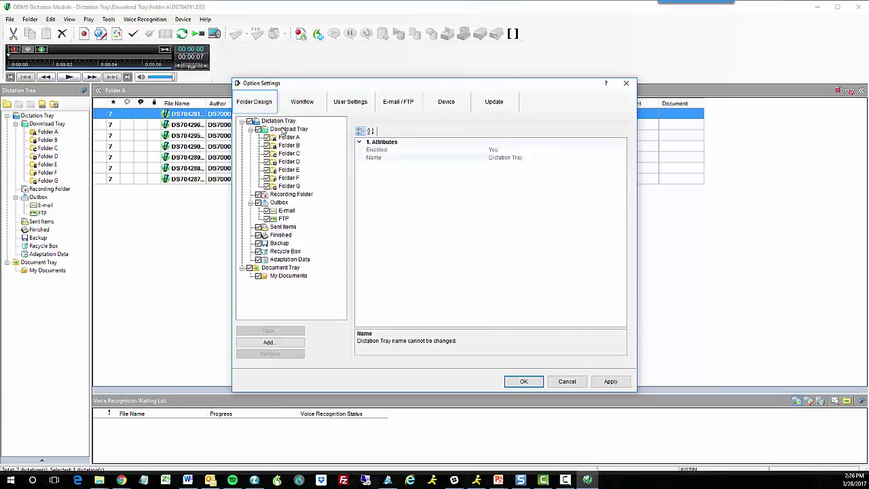
left_click(282, 131)
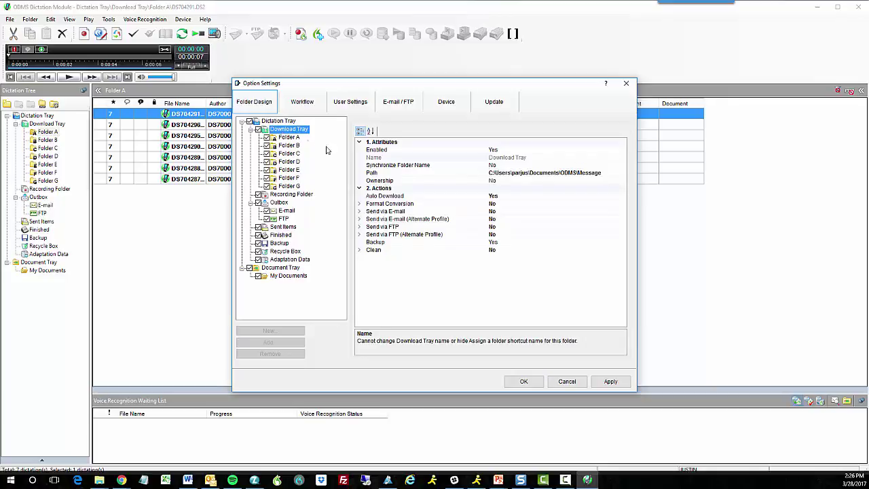
left_click(370, 212)
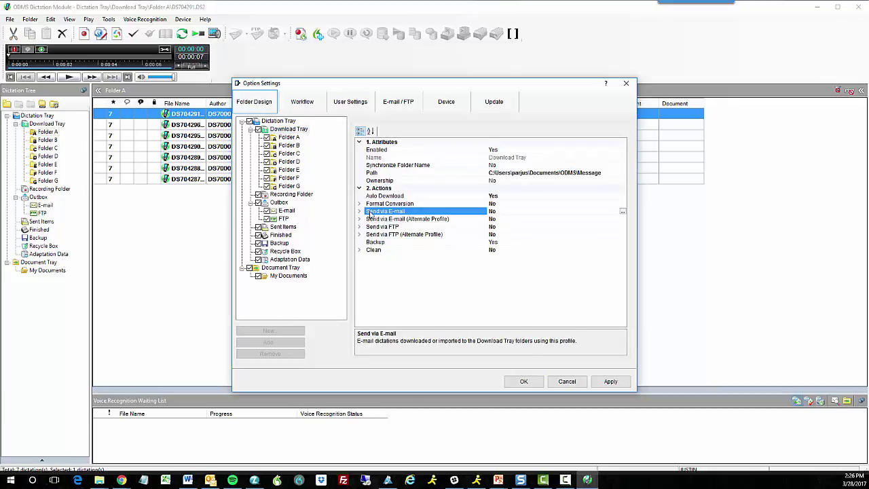
left_click(622, 212)
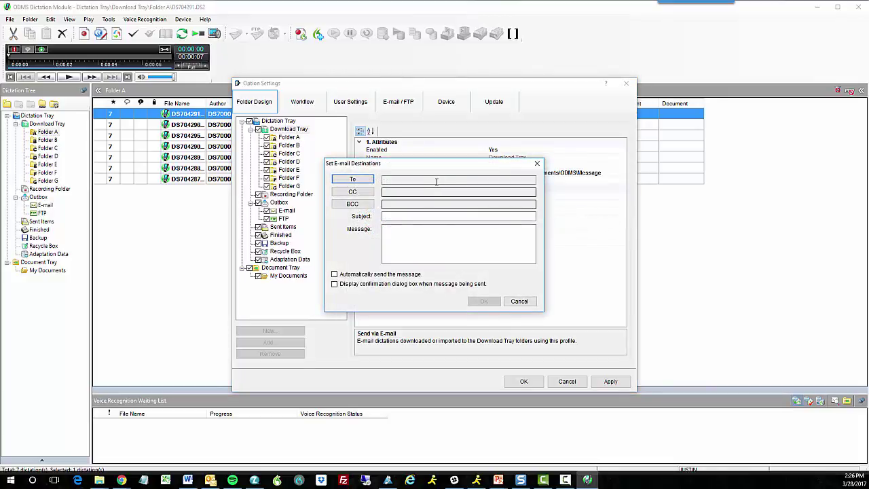
Pick contact 'matthew' from the address book as the To recipient
left_click(352, 178)
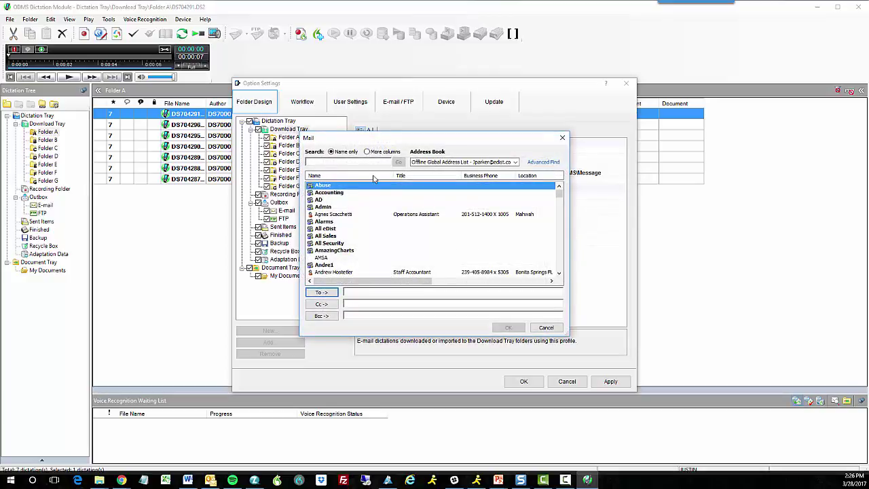
type("nan")
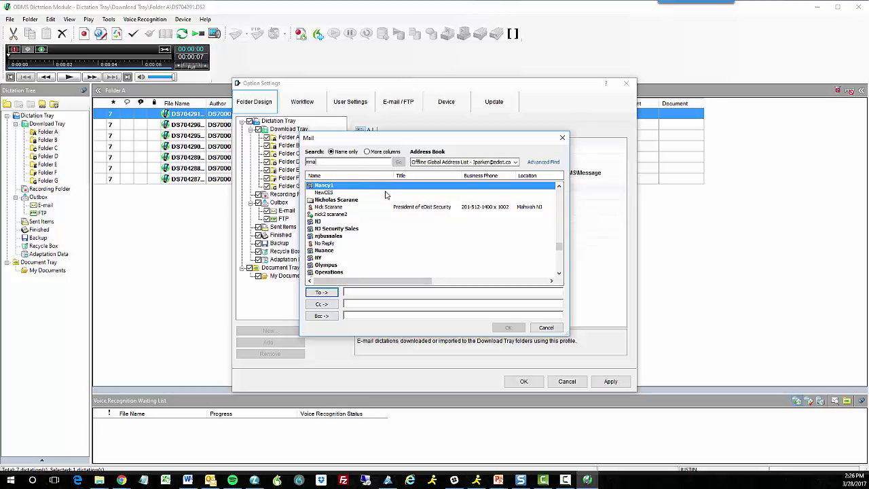
key("BackSpace")
key("BackSpace")
key("BackSpace")
type("matthew")
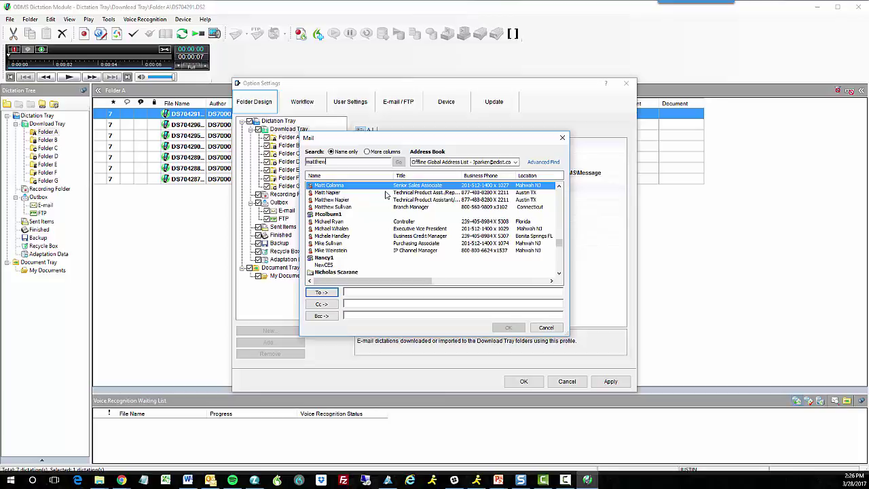
left_click(329, 292)
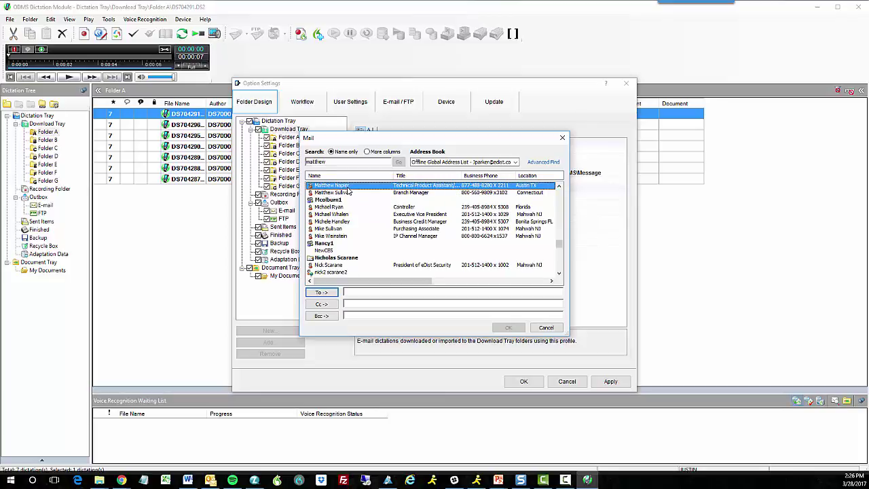
left_click(508, 328)
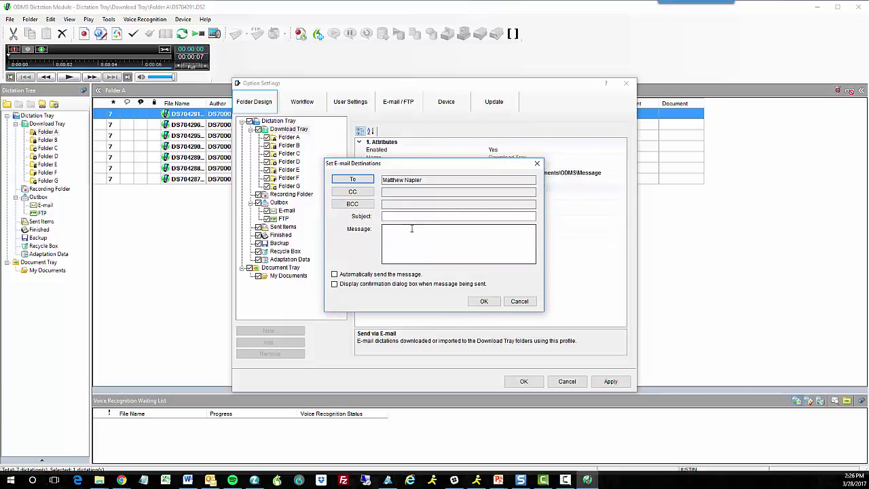
Set the subject to 'New Dictation', enable automatic sending, and confirm
left_click(401, 218)
type("Ne")
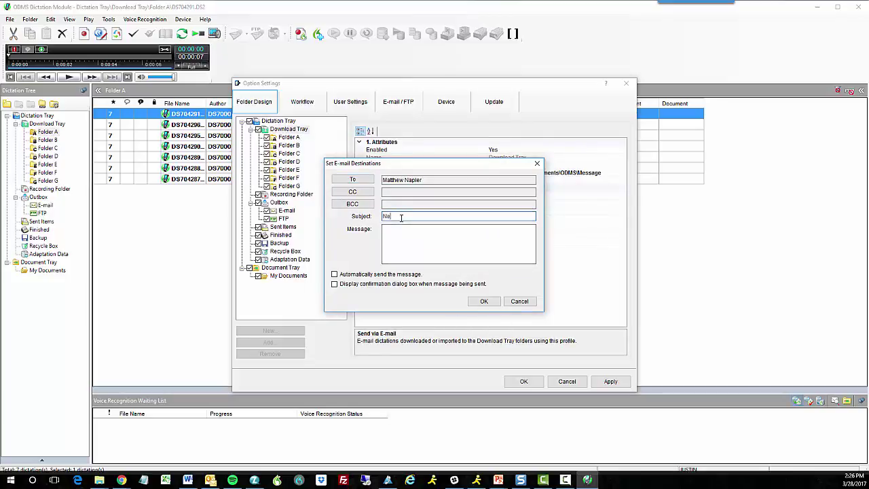
type("w Dictatio")
type("n")
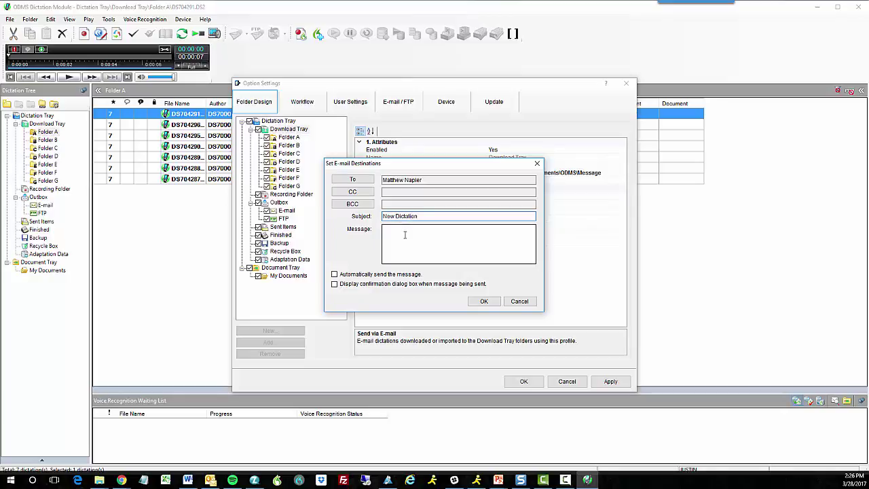
left_click(405, 234)
left_click(334, 275)
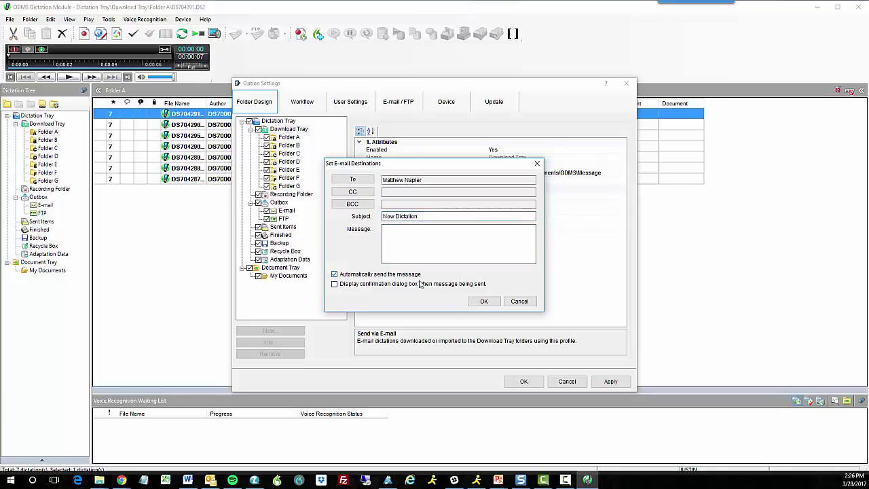
left_click(482, 302)
Apply and close the Dictation Module options, then launch the Transcription Module
left_click(609, 381)
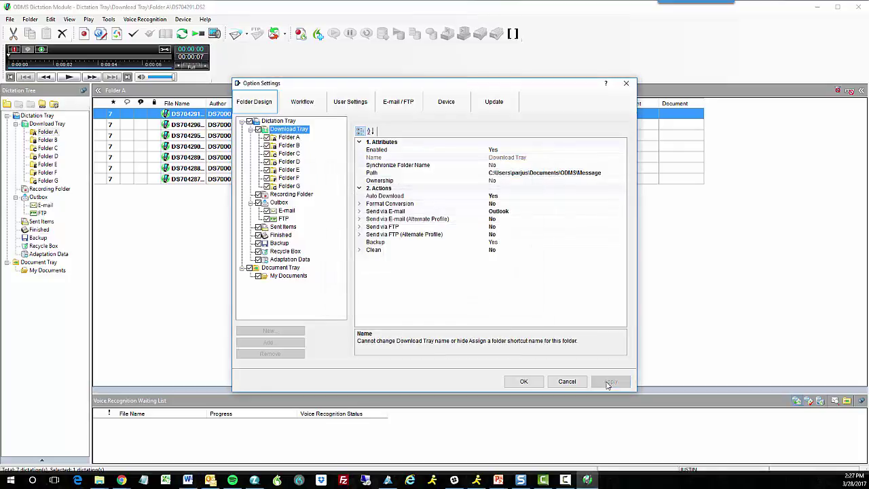
left_click(538, 384)
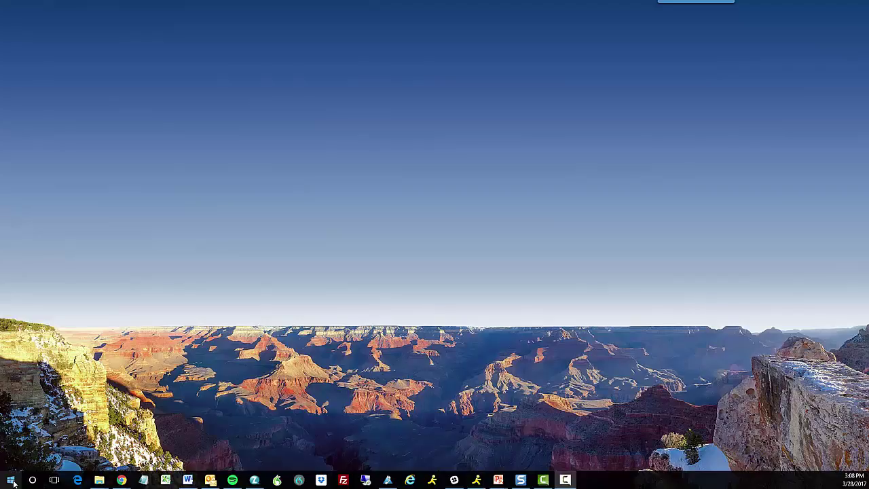
left_click(11, 480)
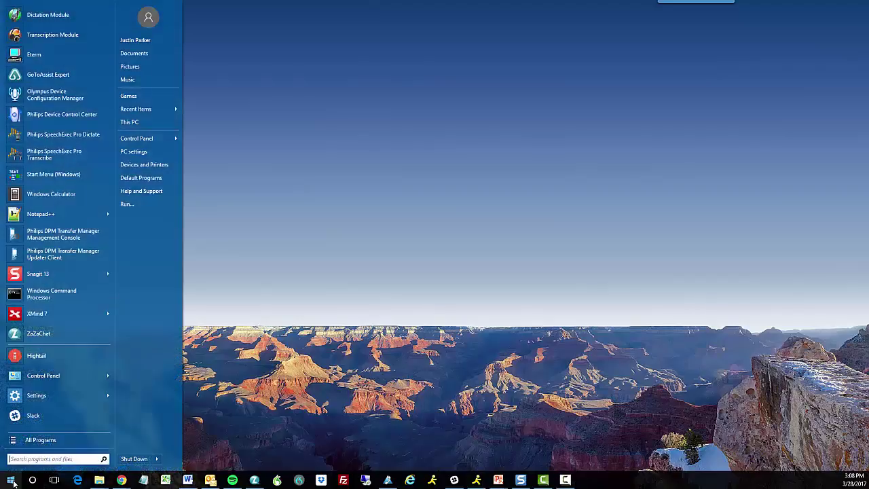
left_click(41, 38)
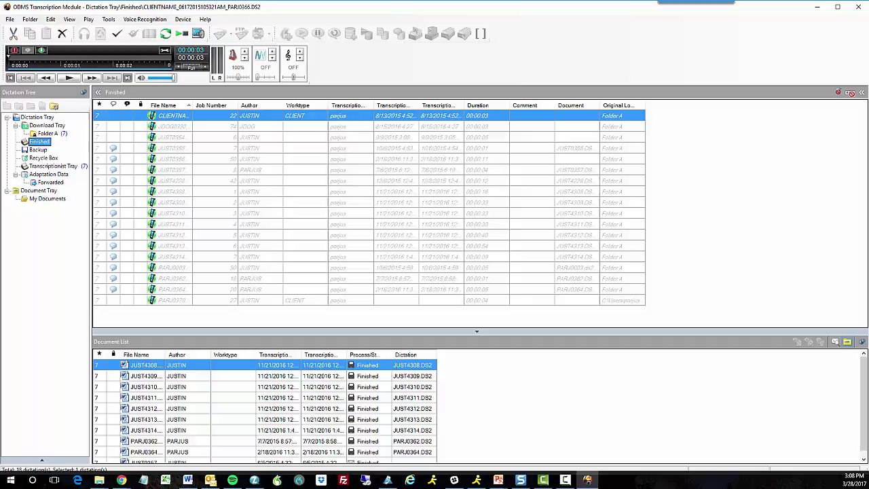
Add a Microsoft Outlook e-mail profile in the Transcription Module's E-mail/FTP options
left_click(108, 19)
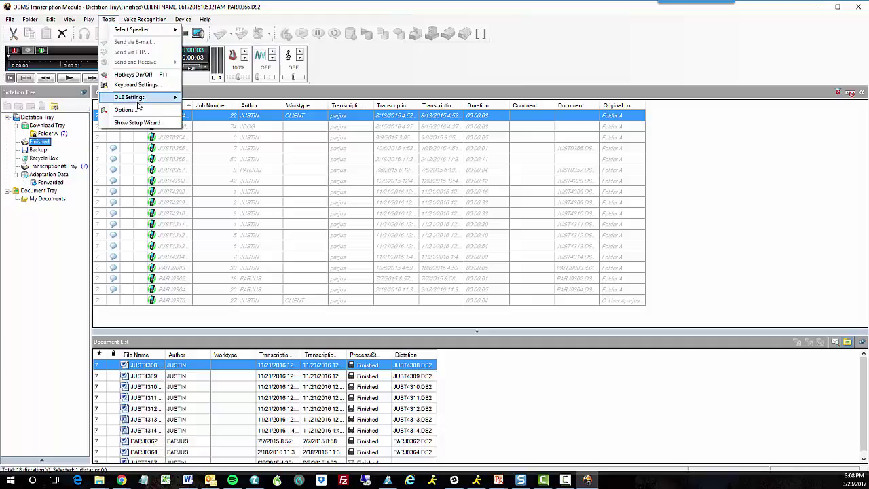
left_click(139, 110)
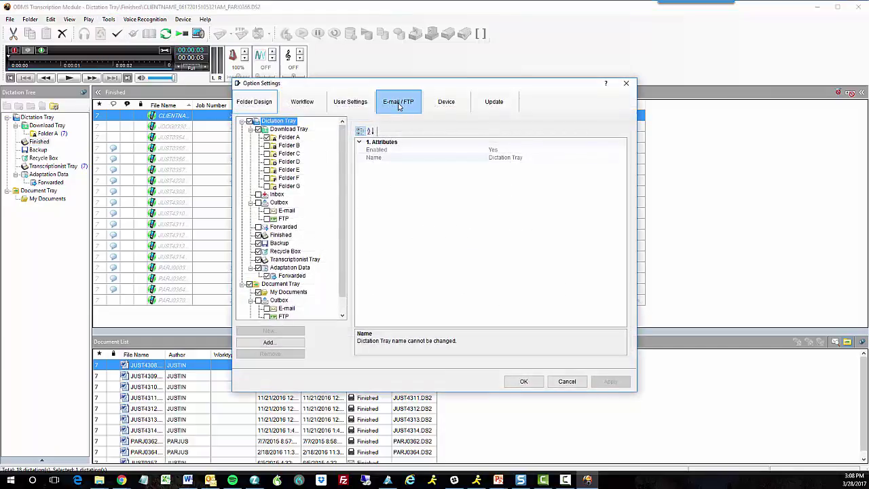
left_click(406, 105)
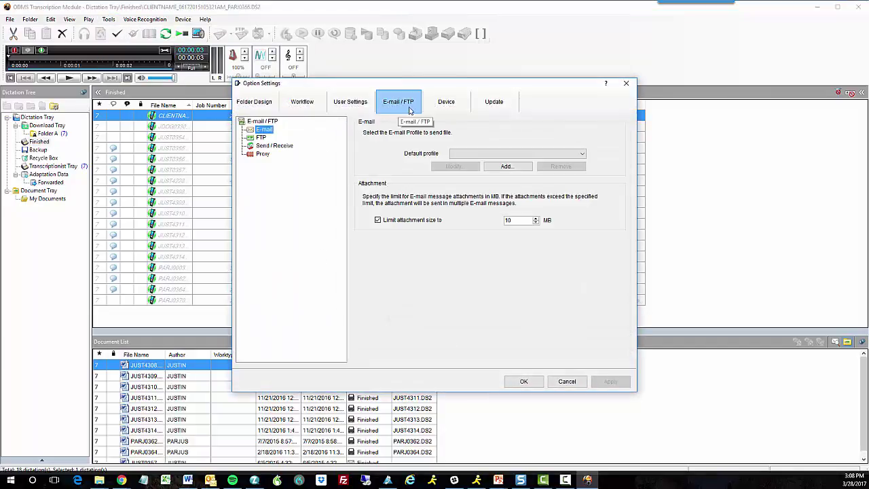
left_click(521, 169)
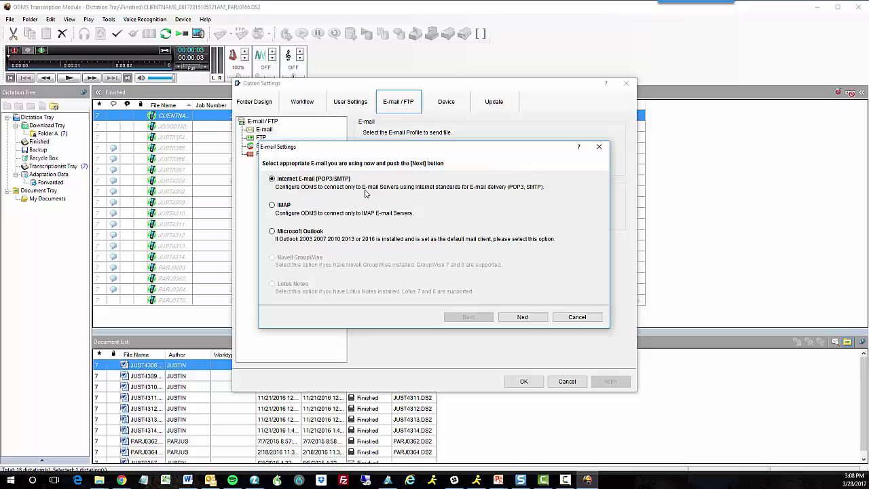
left_click(271, 231)
left_click(522, 317)
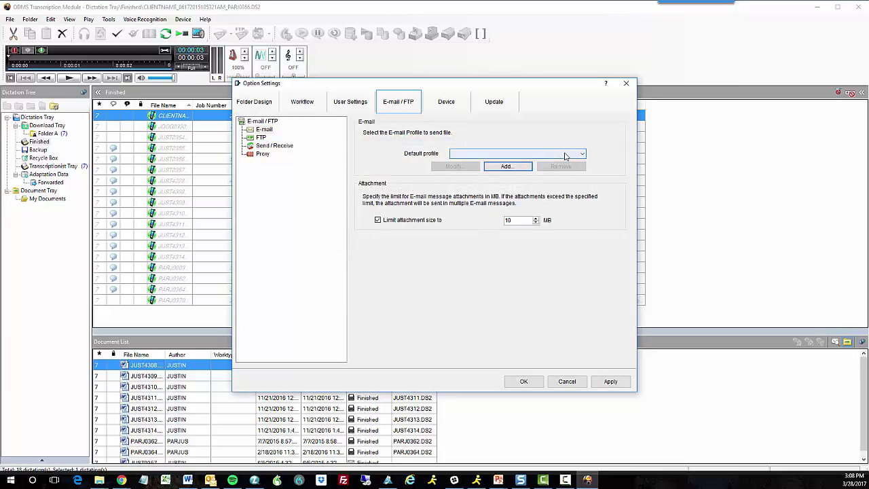
Make Outlook the default profile and turn on automatic receiving of e-mailed files
left_click(564, 153)
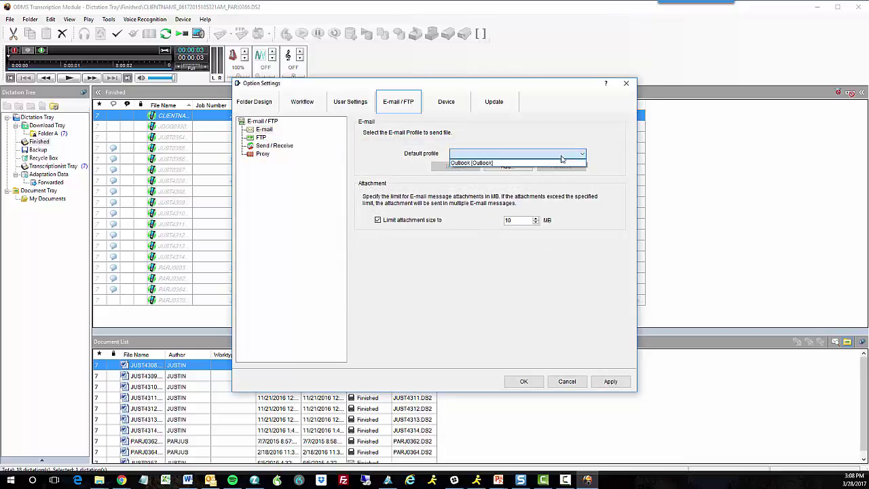
left_click(503, 163)
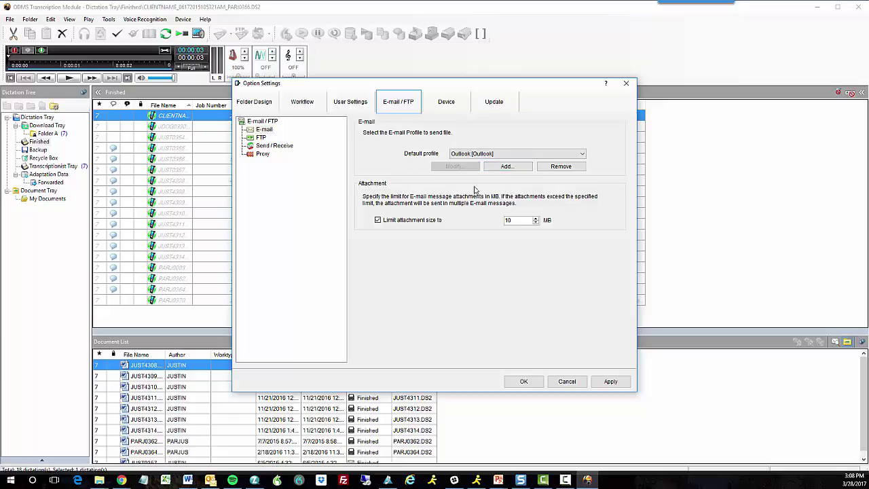
left_click(283, 148)
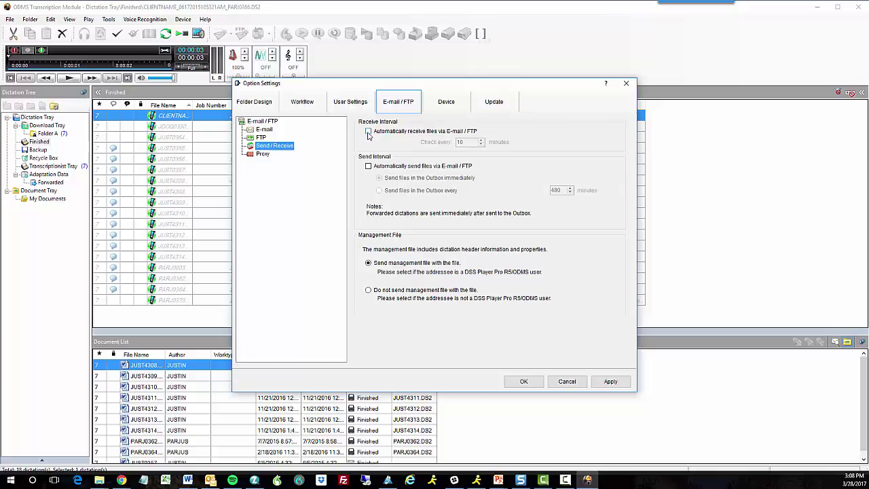
left_click(368, 132)
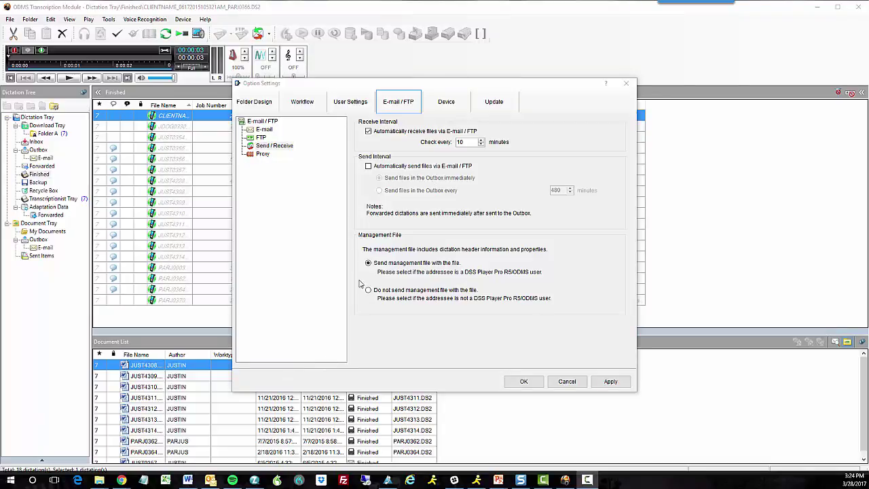
Set the Workflow tab to receive dictations through the Outlook e-mail profile
left_click(321, 107)
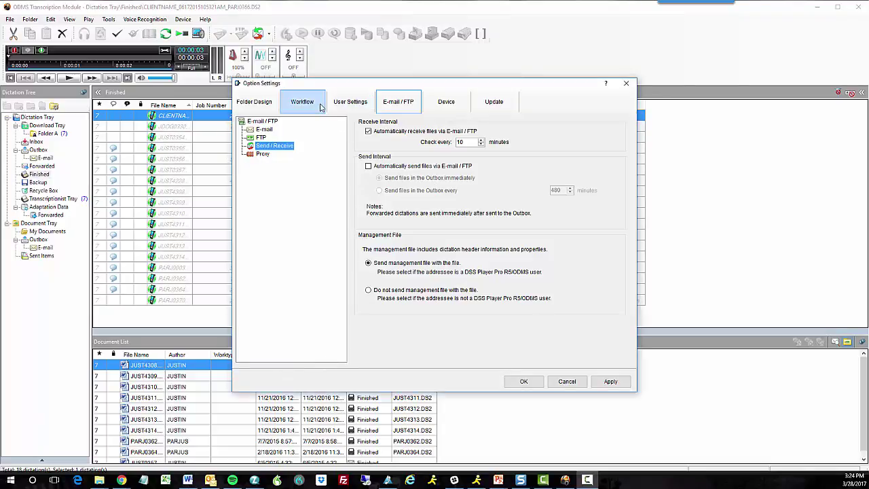
left_click(321, 108)
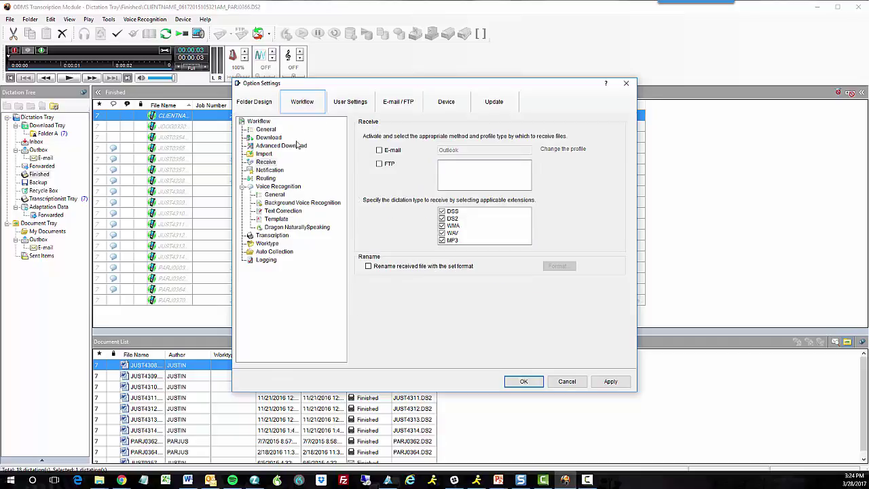
left_click(272, 163)
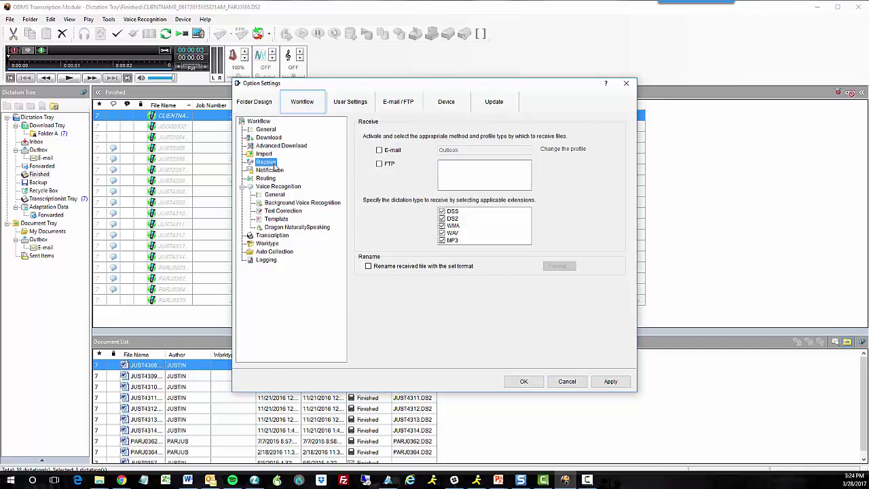
left_click(379, 150)
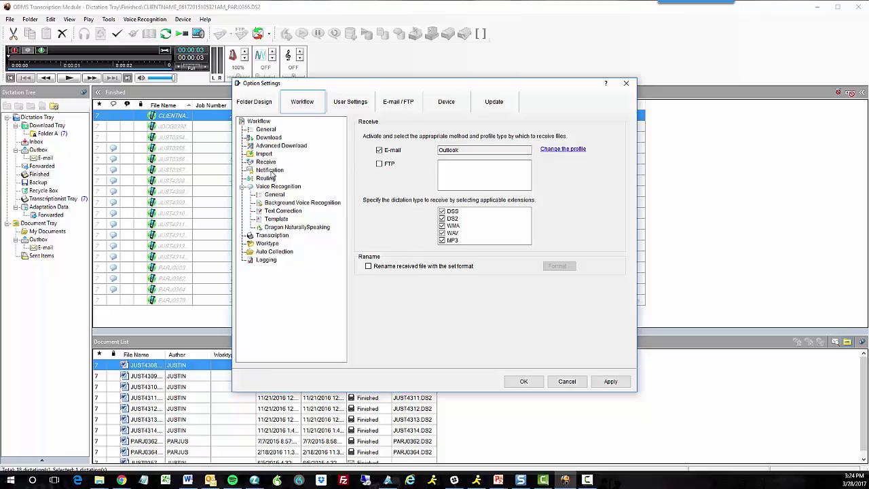
Review the new-dictation notification settings, then apply and save the options
left_click(270, 170)
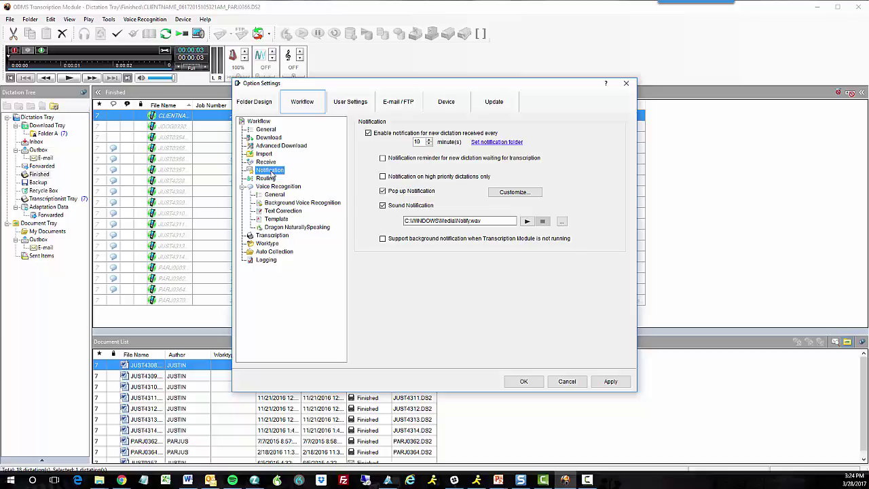
left_click(622, 382)
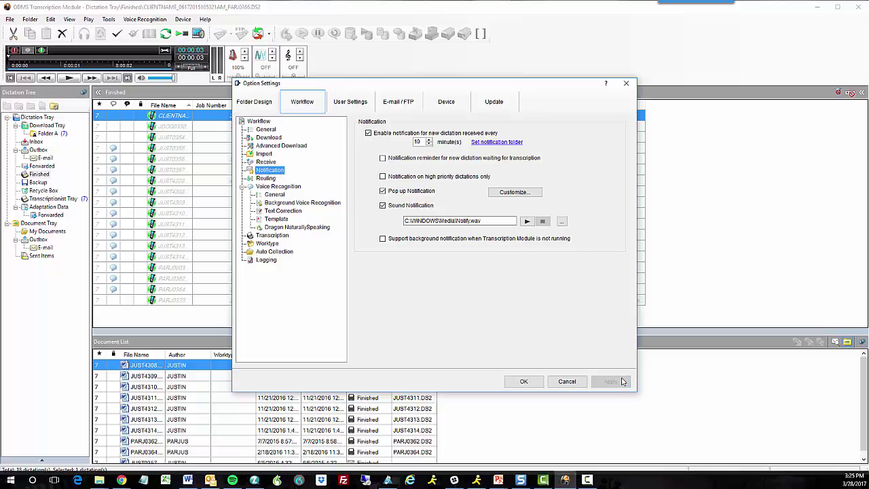
left_click(521, 385)
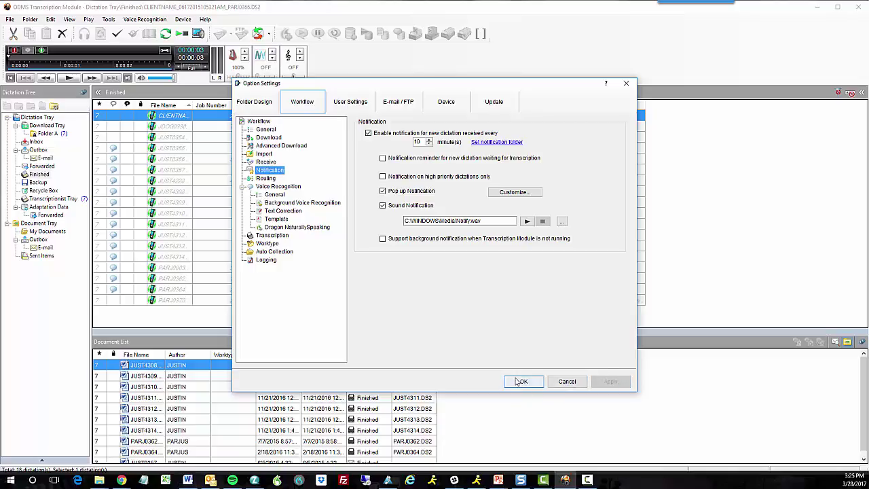